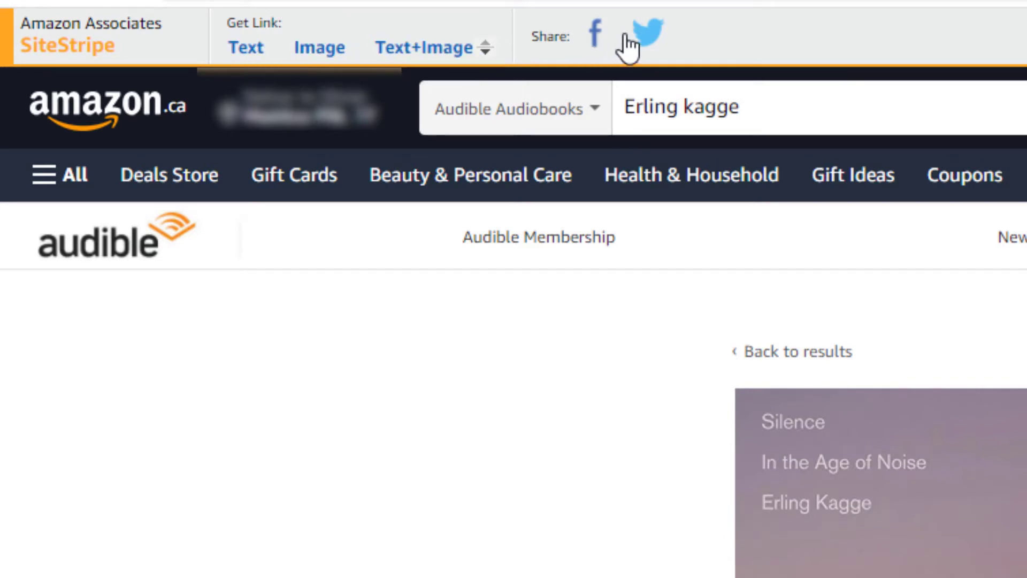
Generate a SiteStripe text link for the Silence page and copy the short link.
click(245, 49)
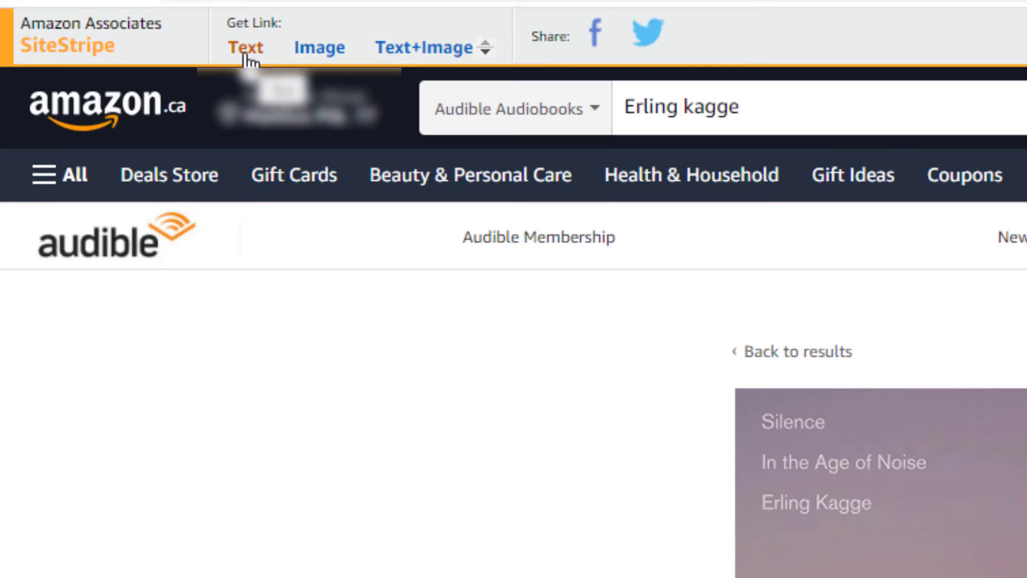
click(246, 48)
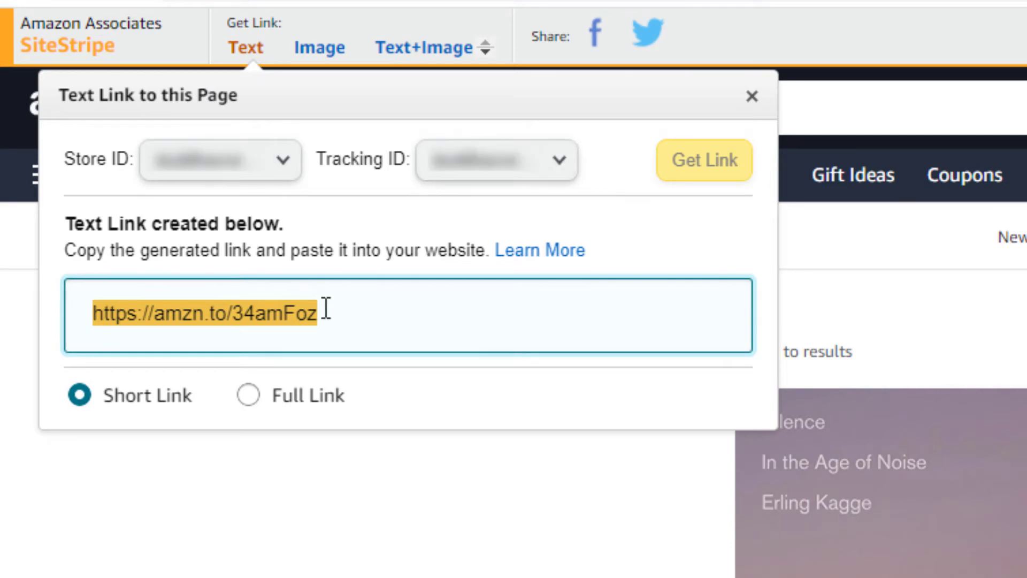
key(ctrl+c)
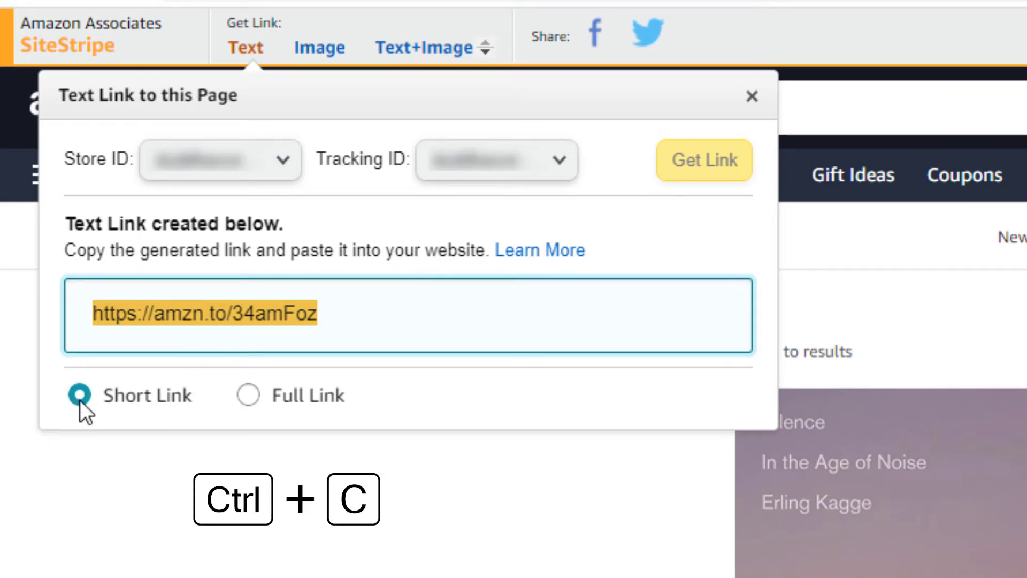
Reselect the short link, compare it with the full product link, and return to Short Link.
click(374, 317)
drag(318, 313, 70, 316)
click(249, 394)
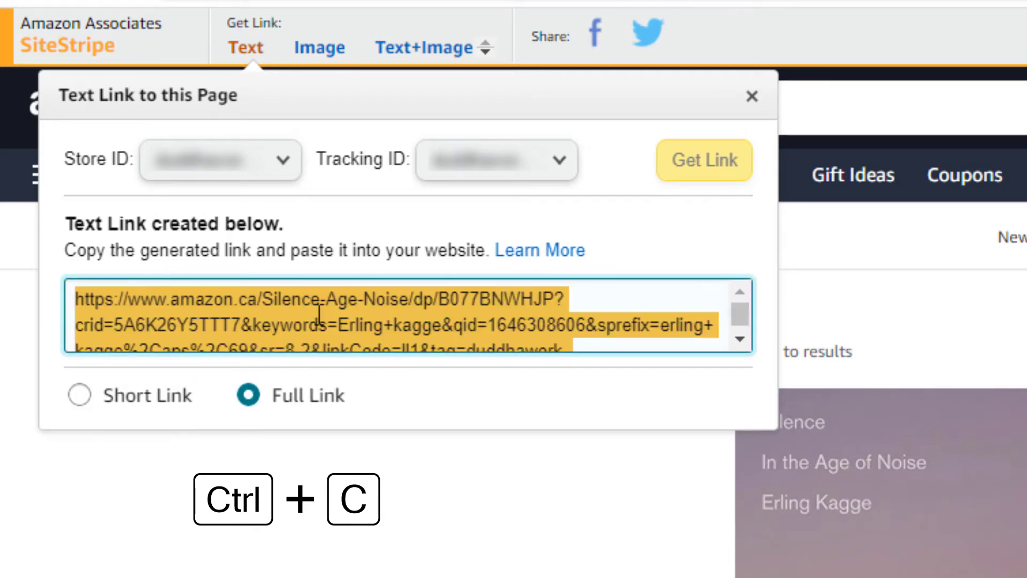
click(273, 330)
click(81, 394)
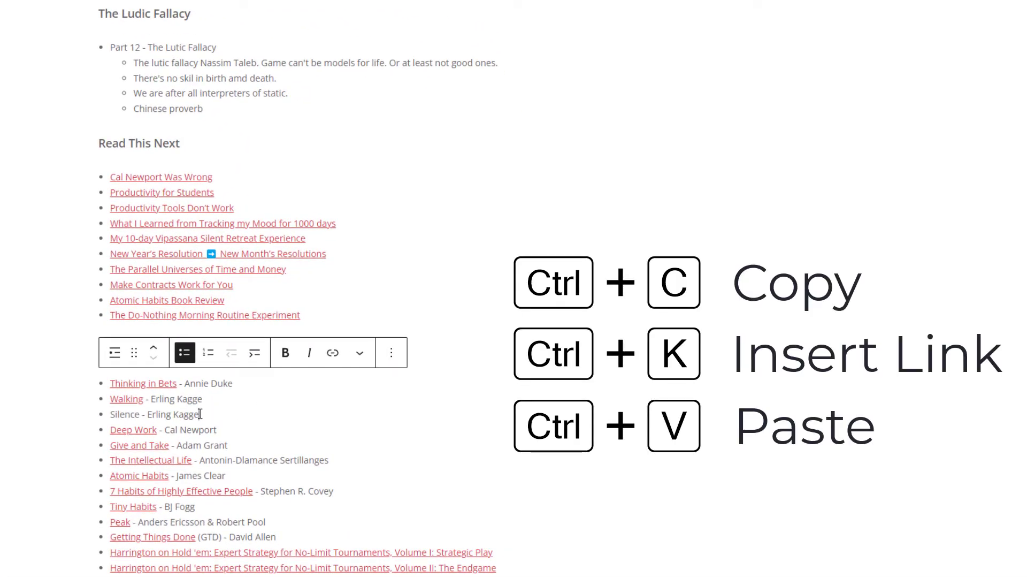
drag(140, 414, 111, 414)
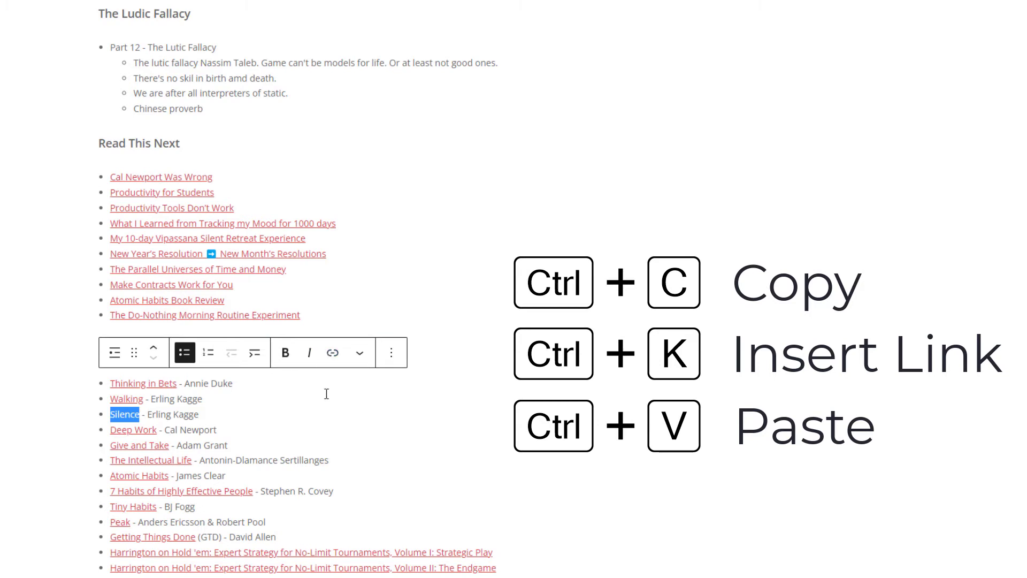
key(ctrl+k)
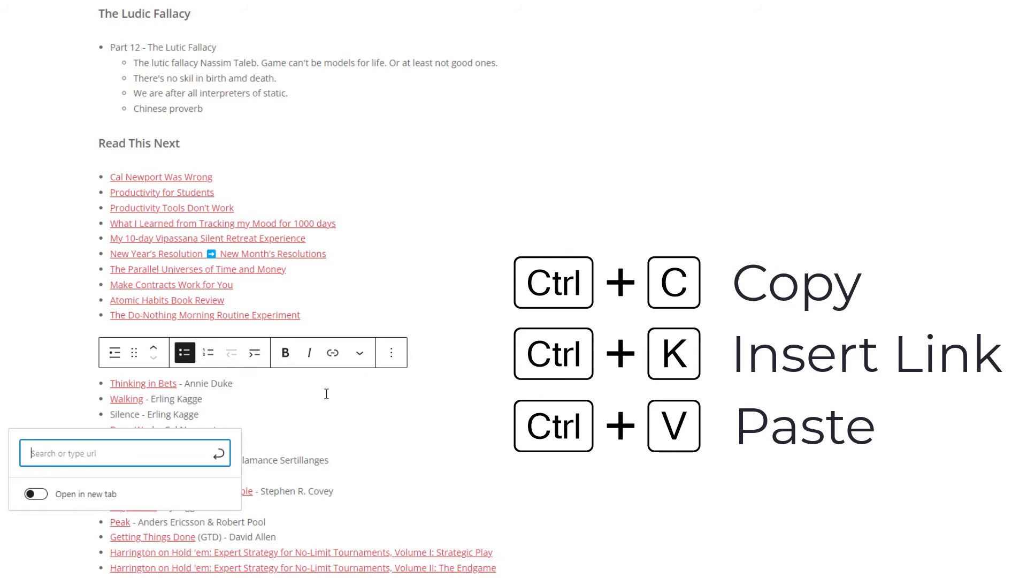
key(ctrl+v)
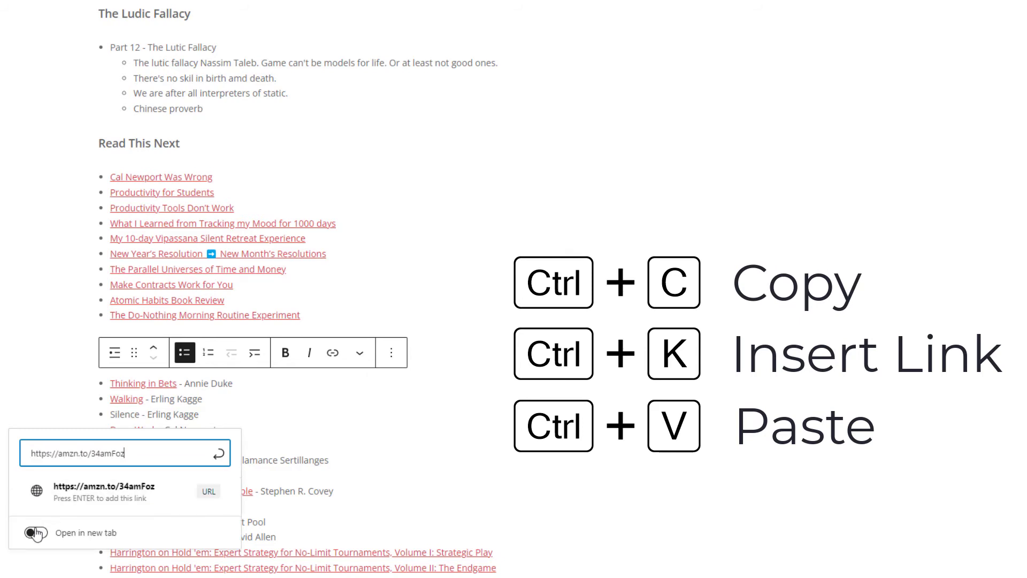
click(33, 533)
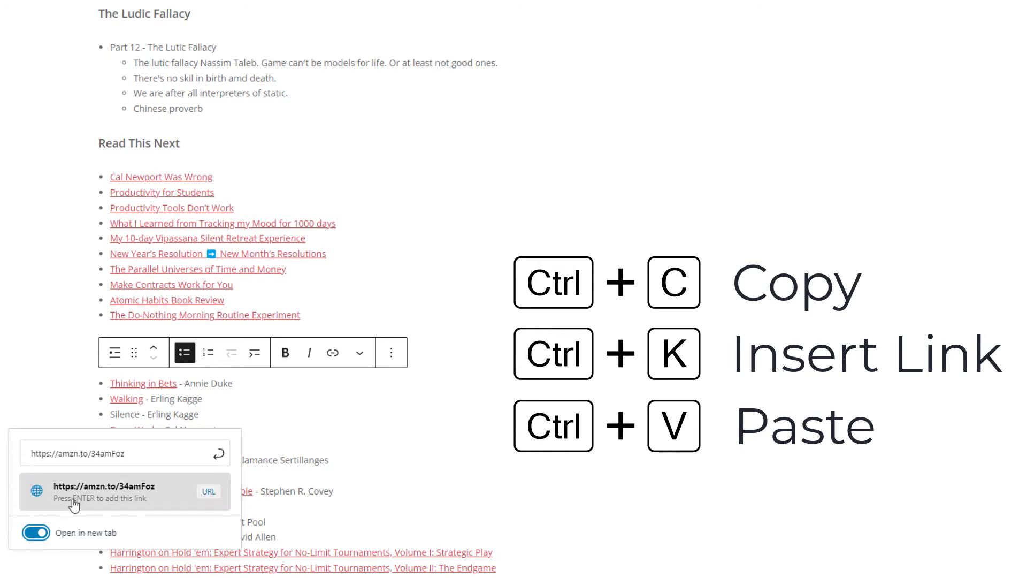
click(73, 504)
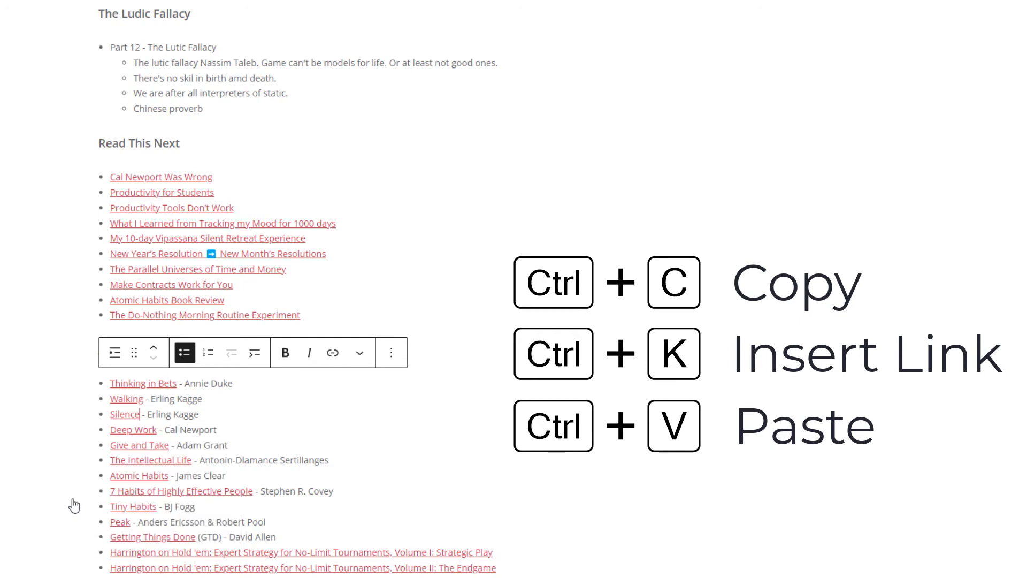